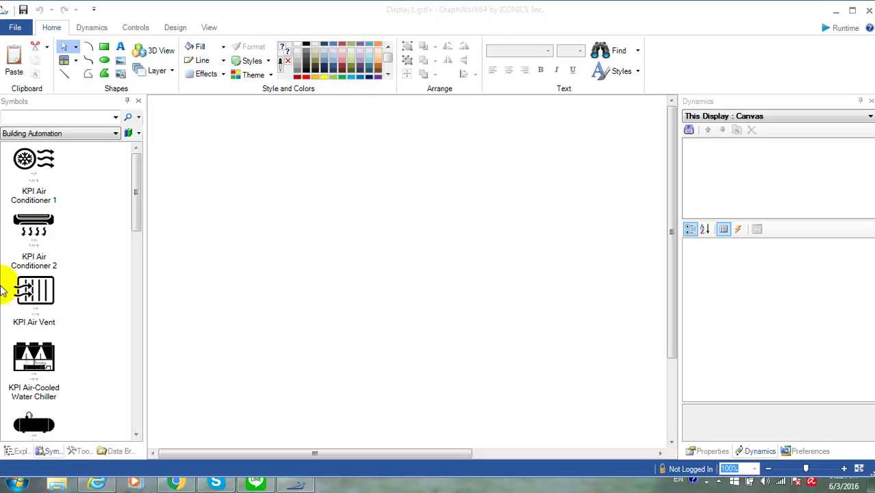
- Switch the symbol library from KPI Building Automation to the KPI Energy category
left_click(115, 135)
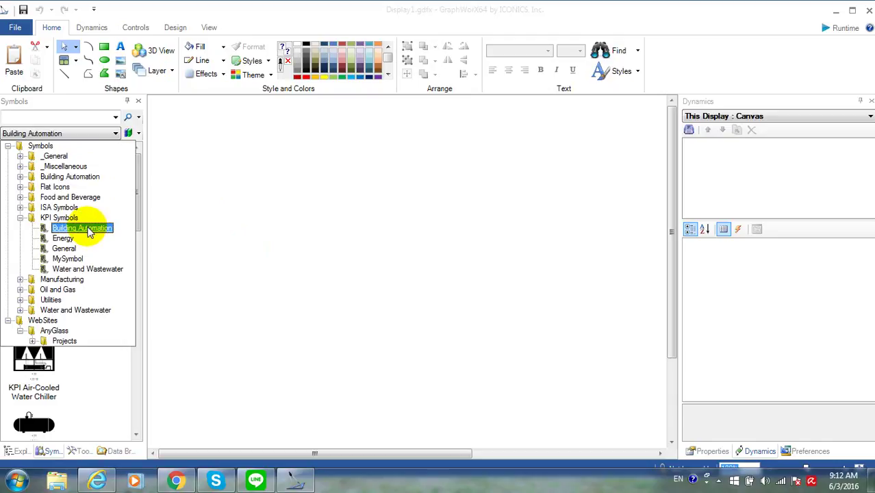
left_click(62, 238)
left_click(114, 134)
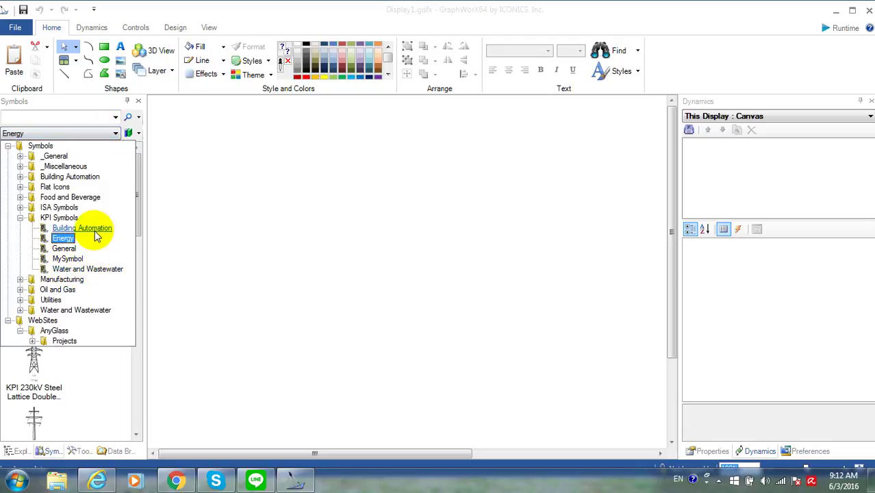
- Place the Water and Wastewater KPI Mixing Tank on the canvas and preview it in Runtime
left_click(89, 268)
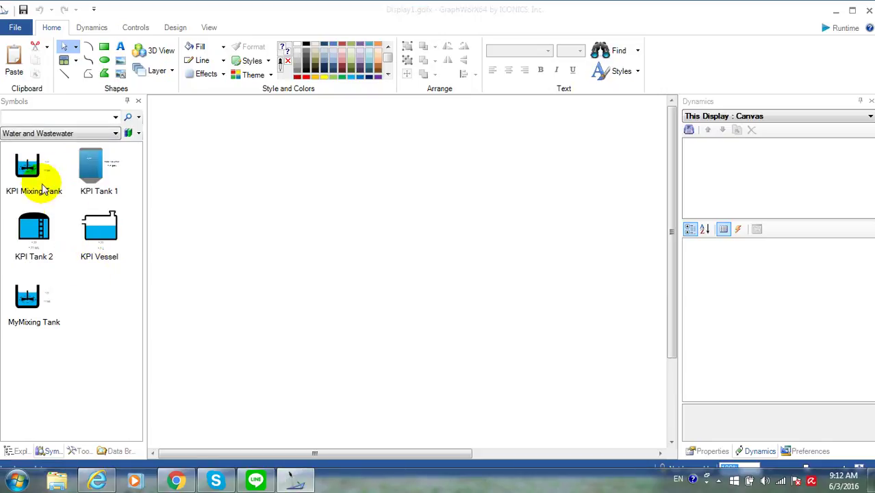
left_click_drag(28, 164, 260, 196)
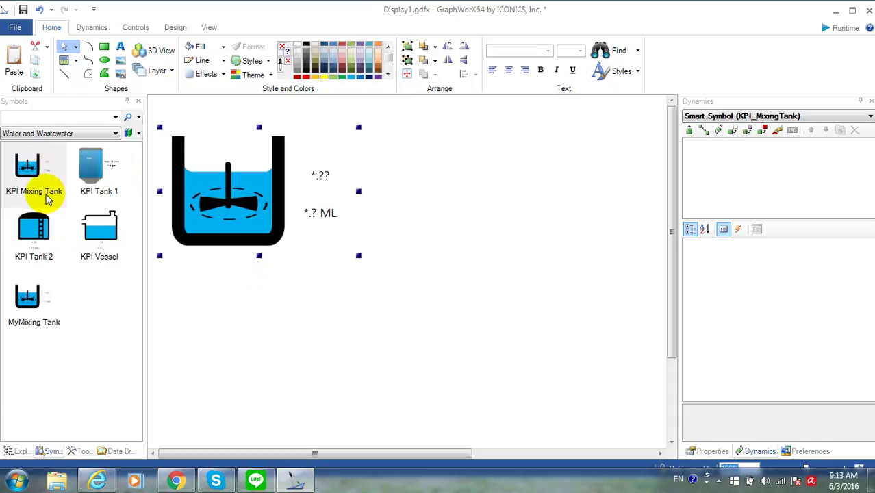
left_click(444, 177)
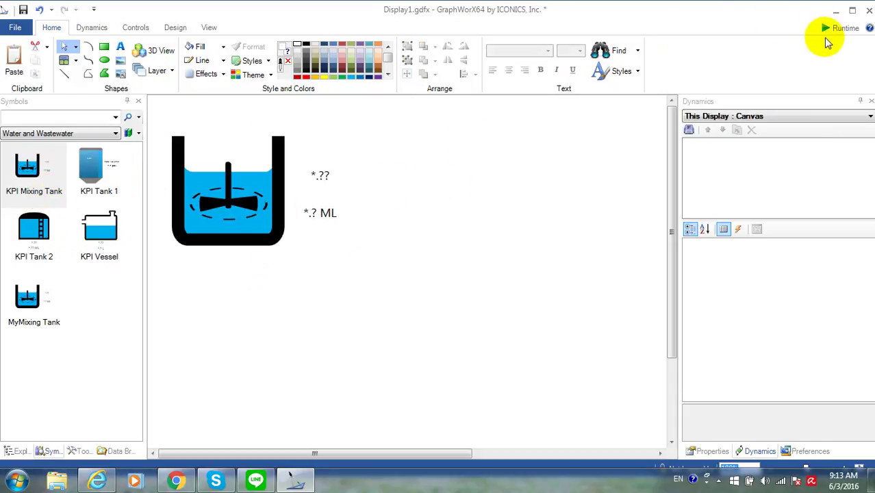
left_click(842, 28)
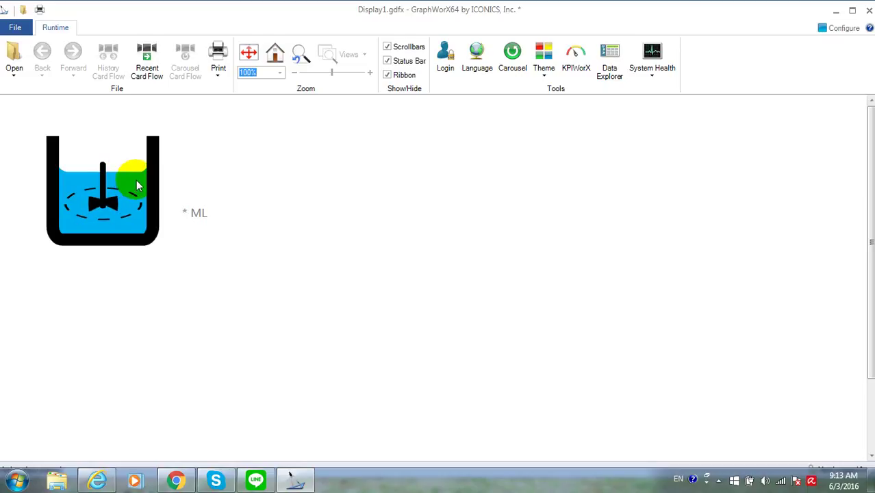
- Return to Configure mode and add a Size dynamic to the tank's inner group
left_click(837, 27)
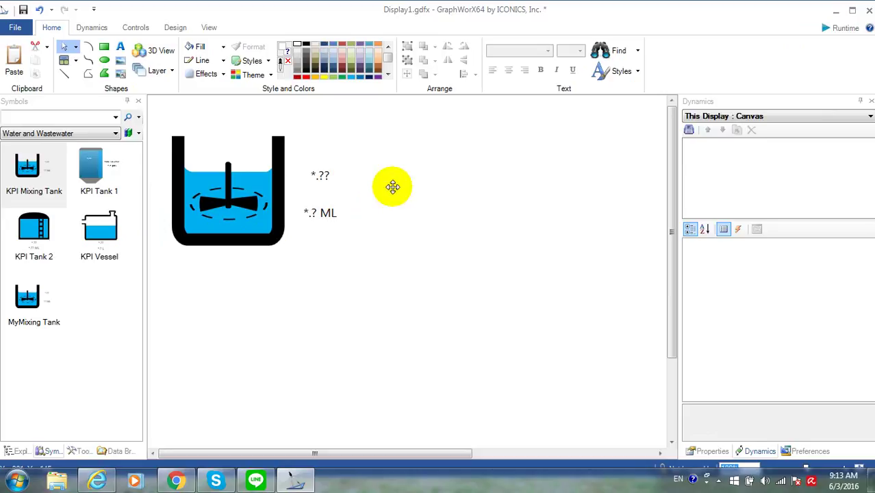
right_click(242, 188)
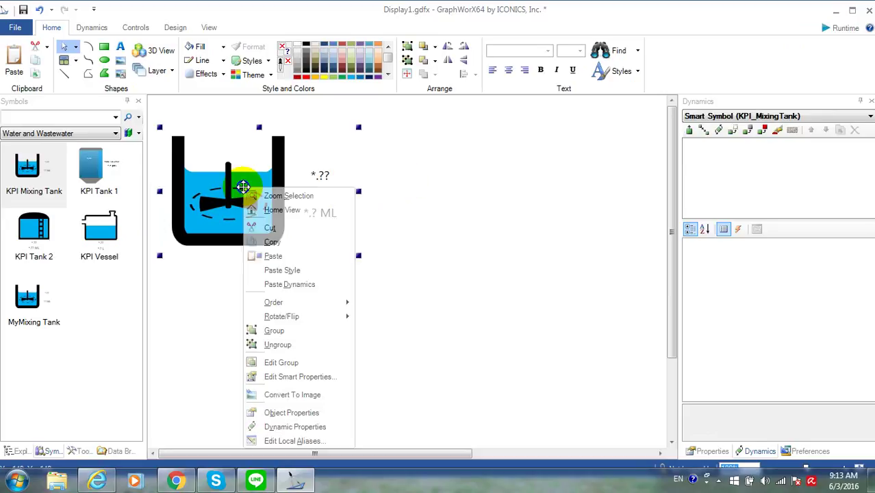
left_click(307, 365)
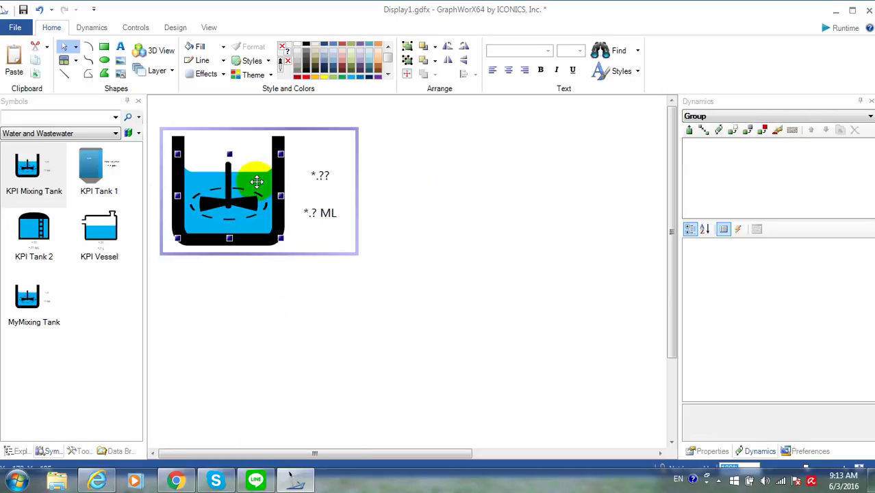
left_click(690, 130)
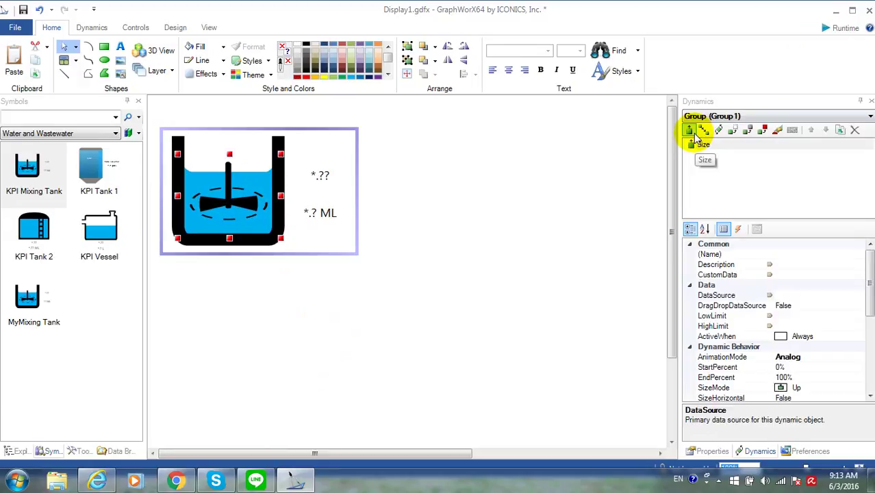
- Expose the group's DataSource property as a smart property named DataSource
right_click(730, 296)
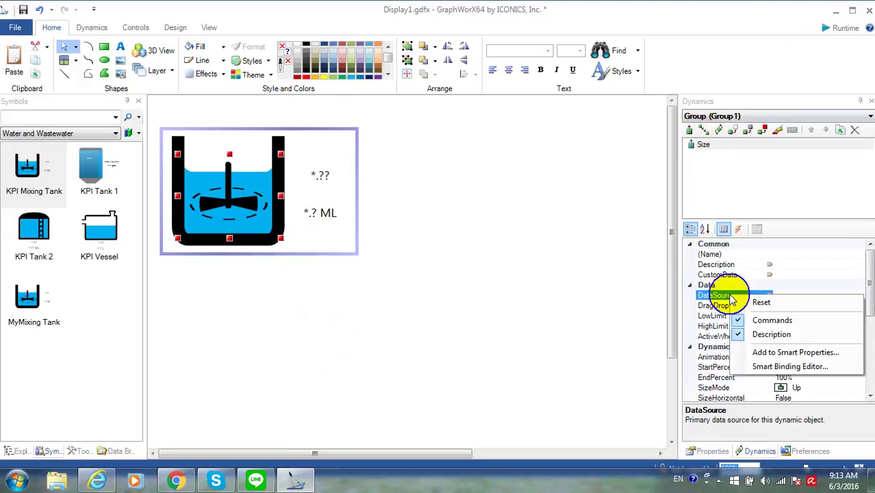
left_click(794, 352)
left_click(516, 236)
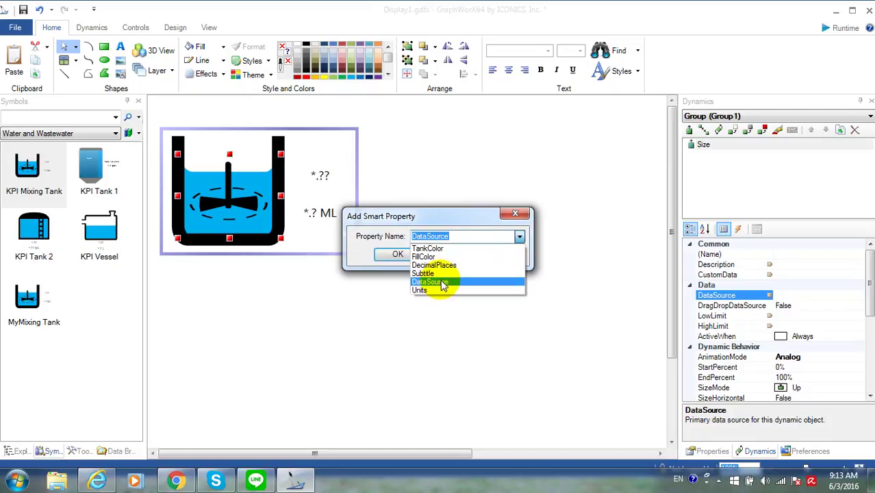
left_click(444, 284)
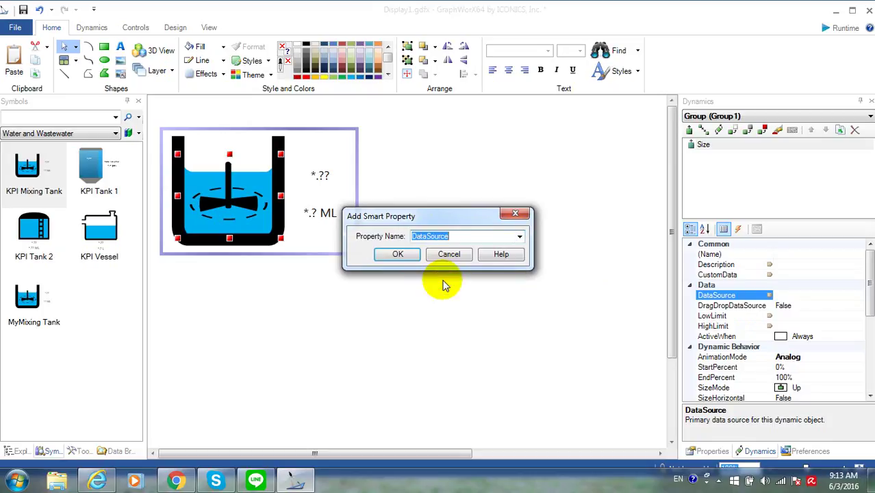
left_click(398, 255)
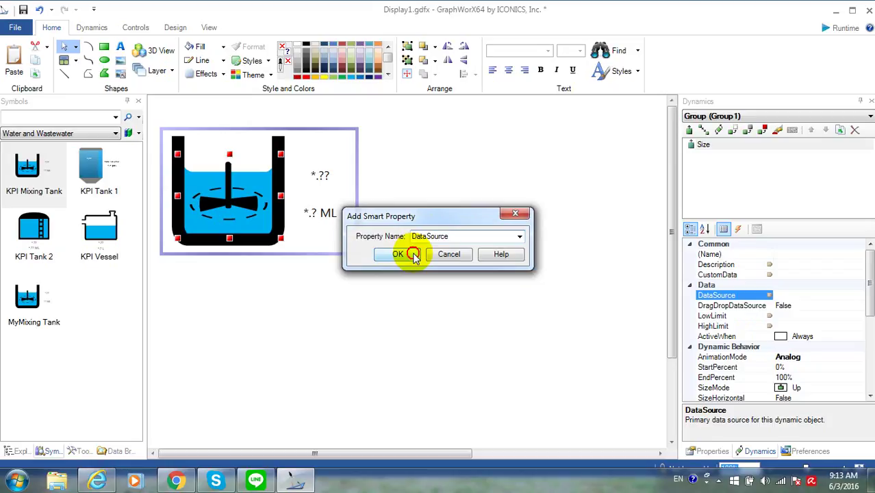
- Set LowLimit to 0 and expose HighLimit as the smart property HighLimitSource
left_click(804, 316)
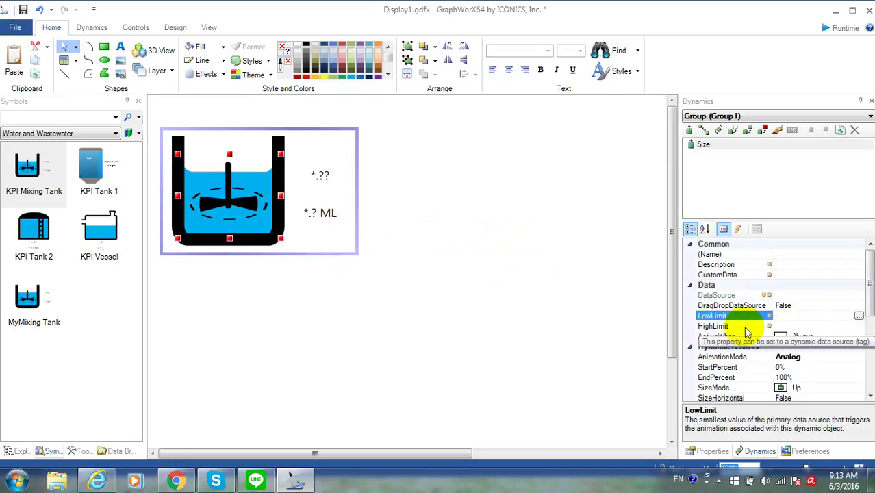
type("0")
left_click(807, 327)
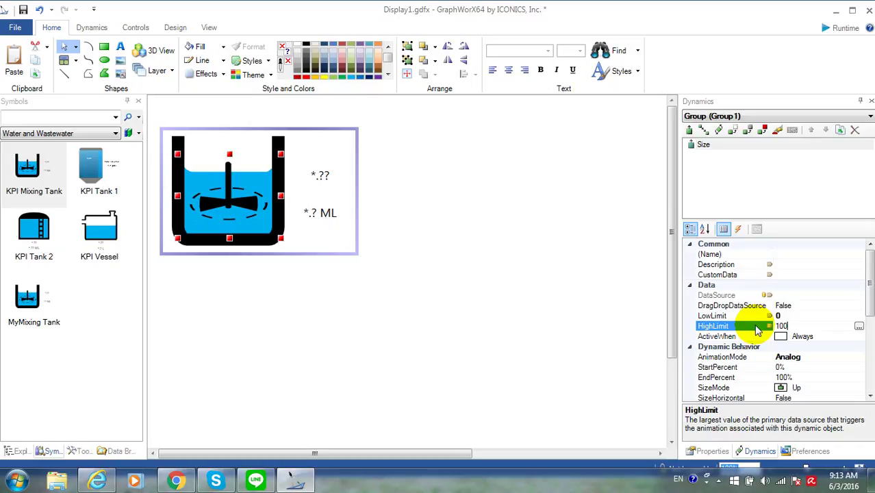
right_click(759, 334)
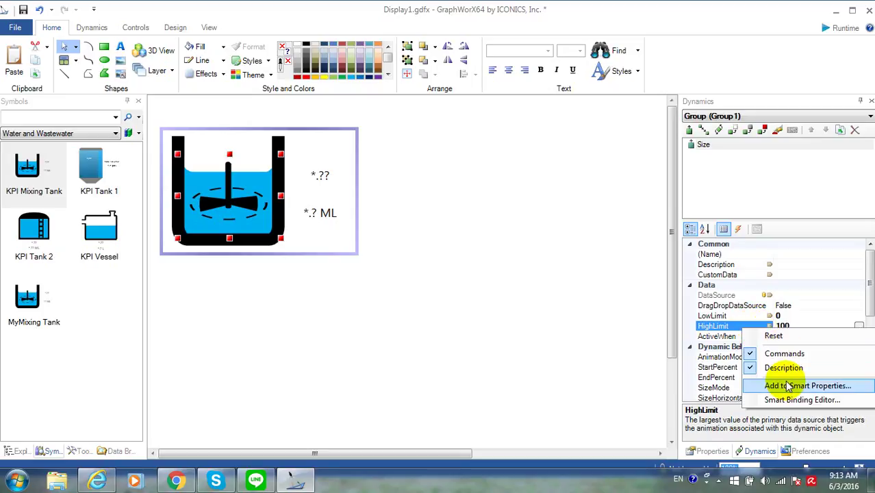
left_click(809, 387)
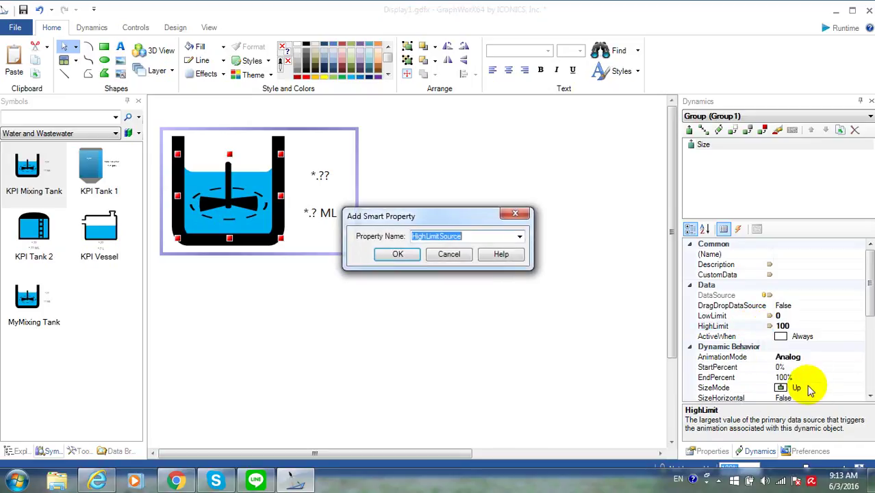
left_click(520, 237)
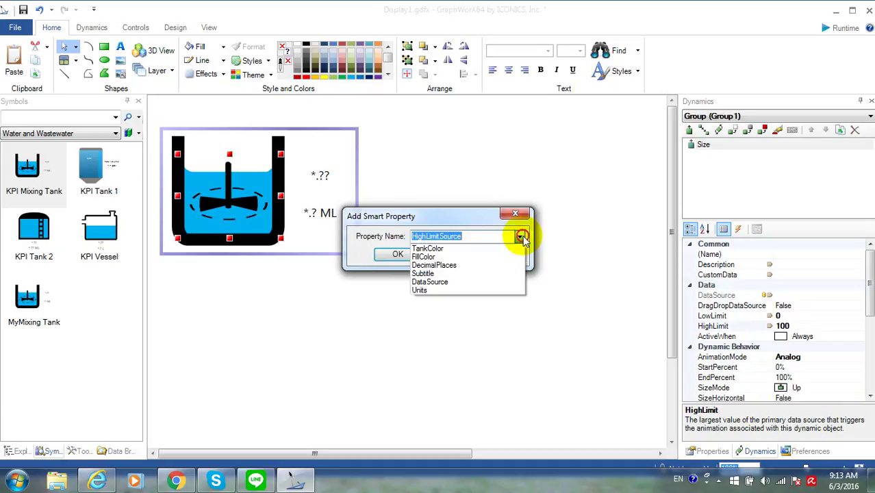
left_click(471, 238)
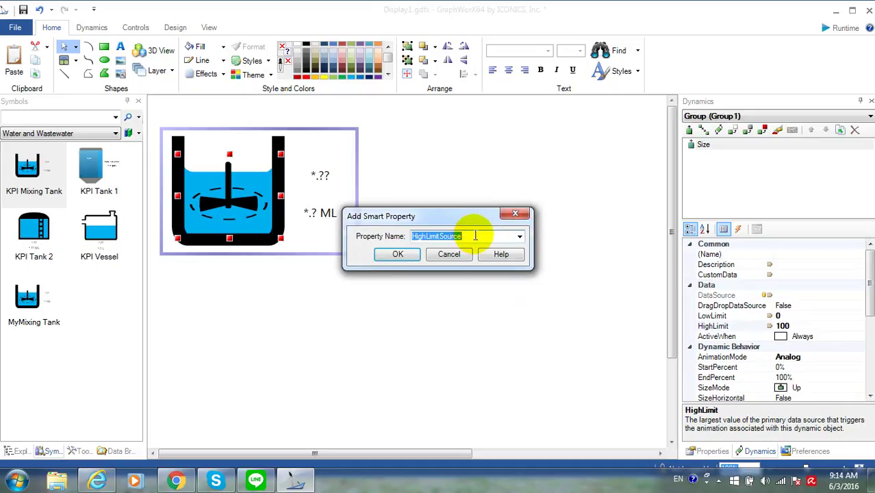
left_click(398, 254)
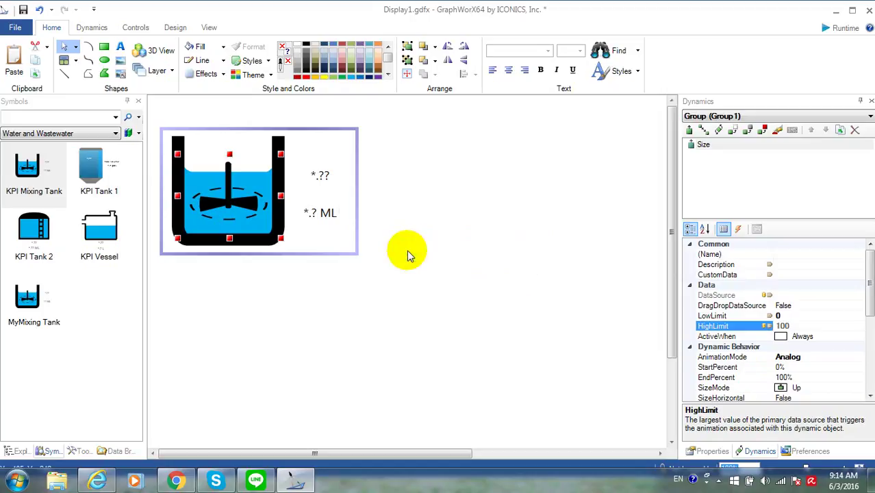
- Expose LowLimit as the smart property LowLimitSource and exit group editing
right_click(753, 317)
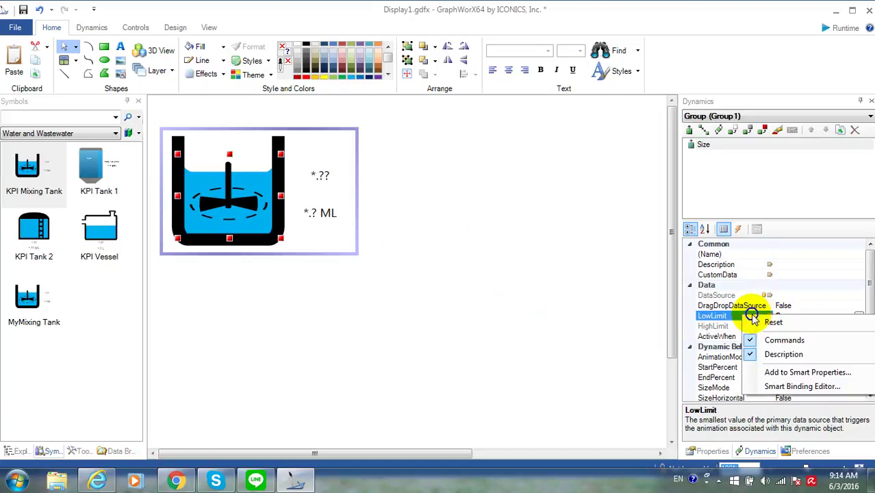
left_click(805, 372)
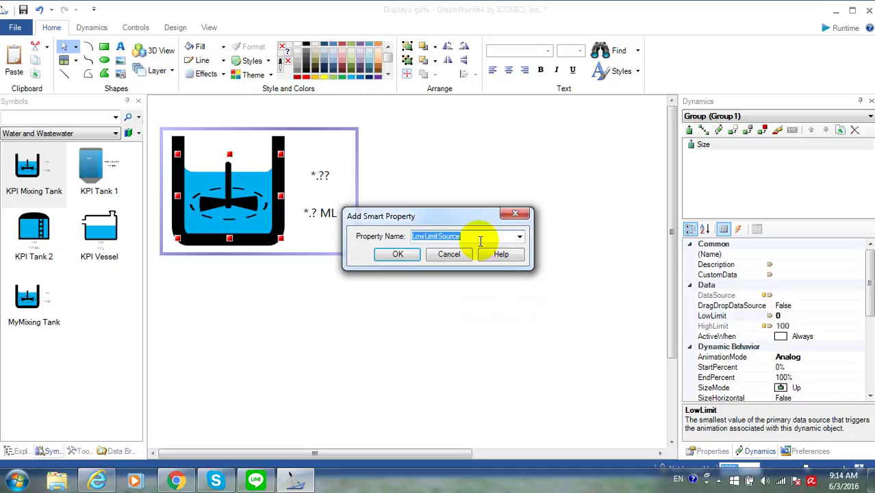
left_click(519, 238)
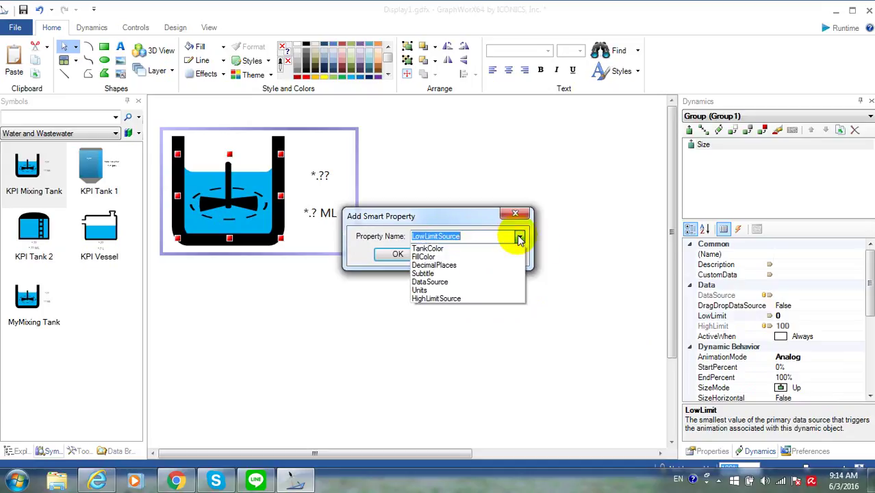
left_click(518, 239)
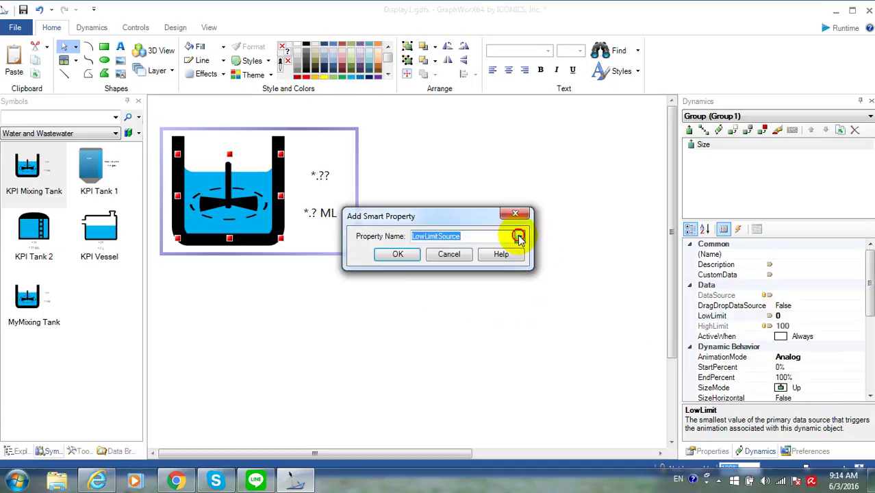
left_click(396, 254)
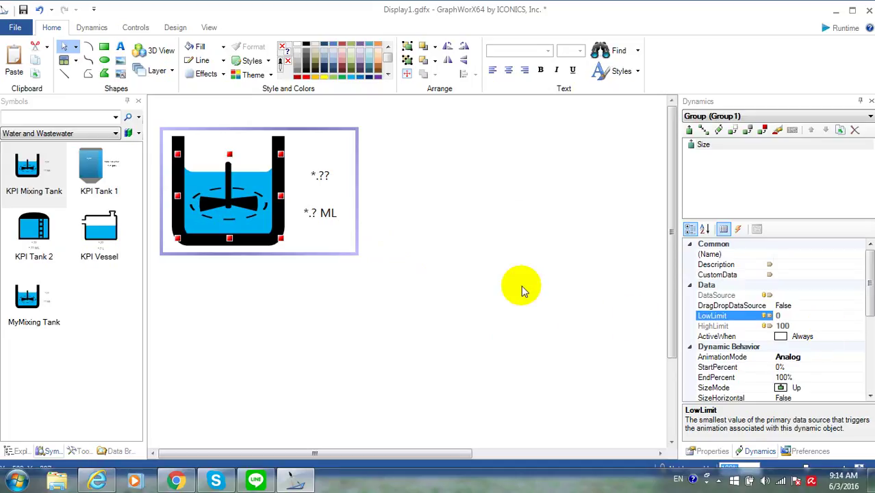
left_click(522, 288)
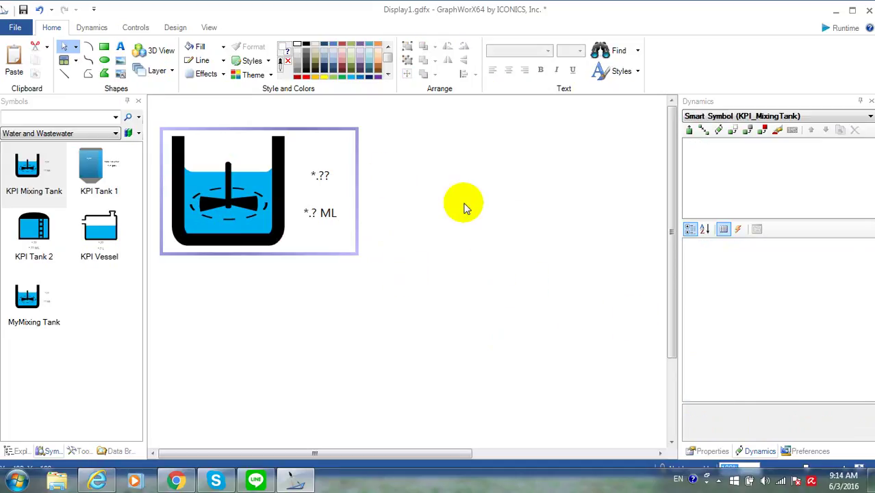
- Select the entire KPI Mixing Tank symbol and bring up the symbol library's category commands
left_click(309, 173)
right_click(267, 209)
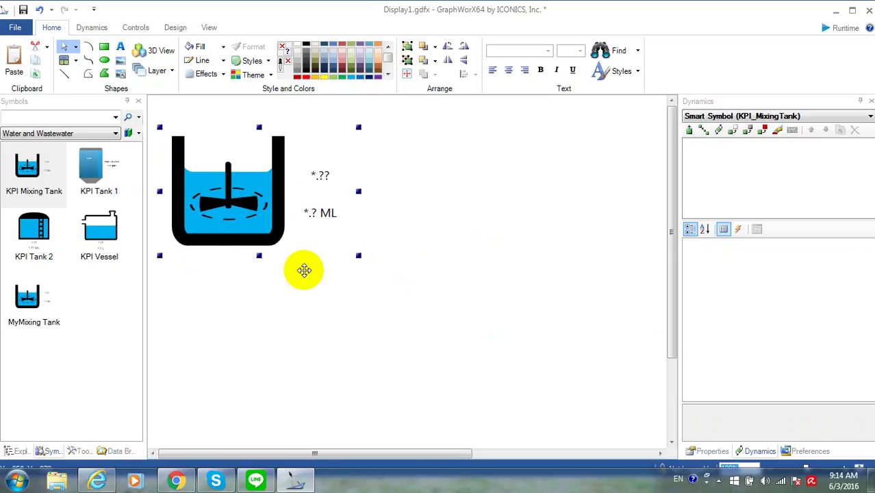
left_click(276, 217)
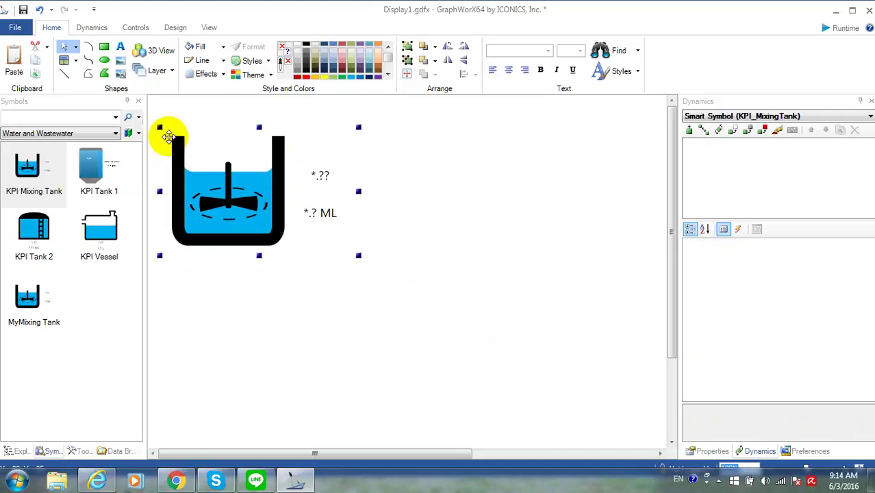
left_click(138, 133)
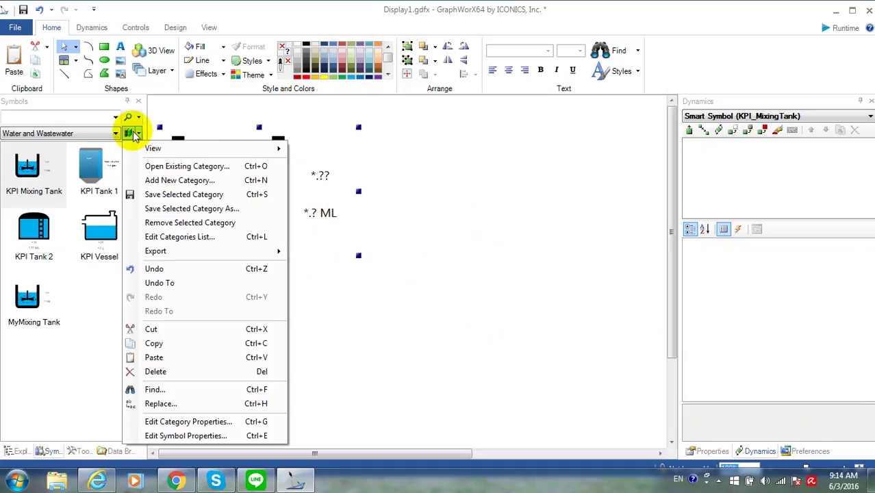
- Start a new symbol category and browse its save location to C:\Program Files
left_click(177, 181)
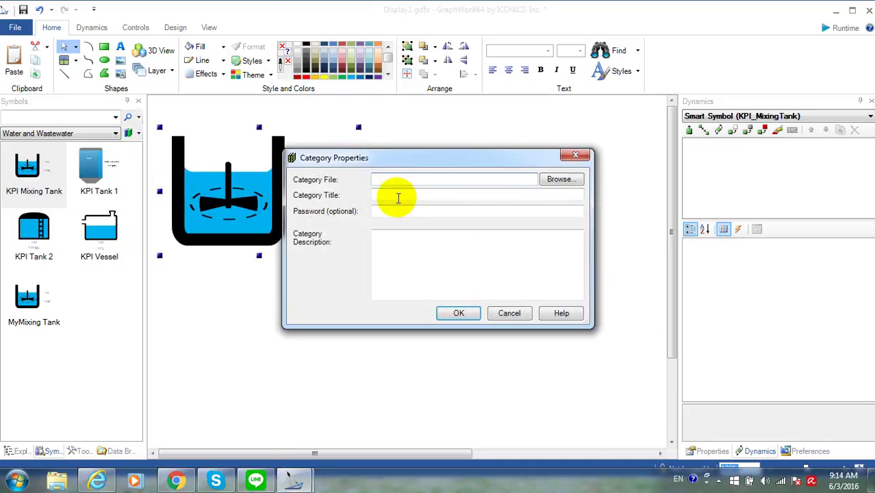
left_click(561, 180)
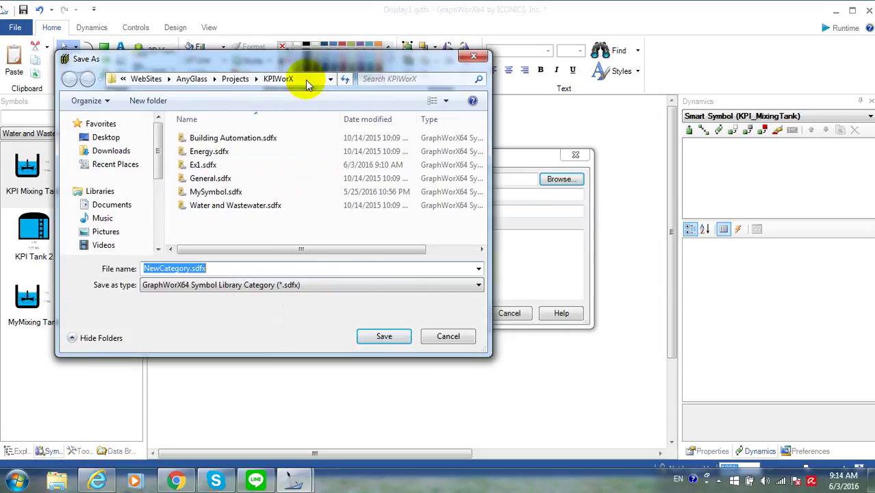
left_click(330, 80)
left_click(330, 79)
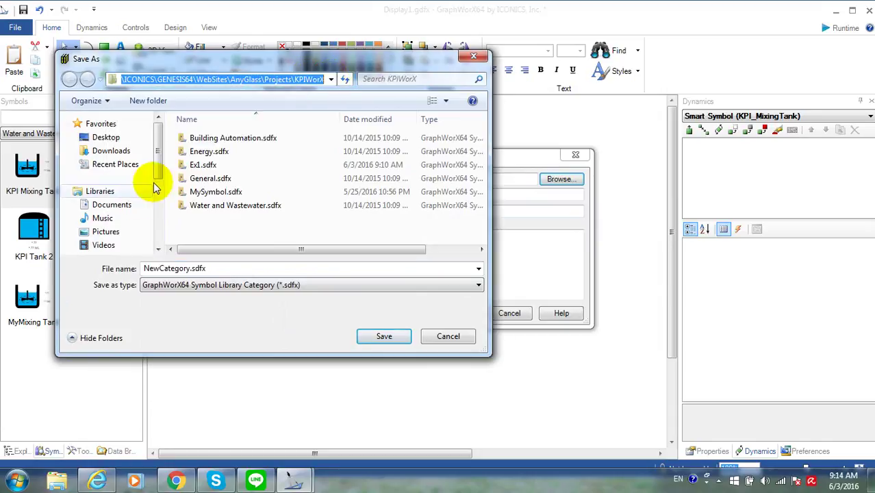
left_click_drag(151, 146, 161, 210)
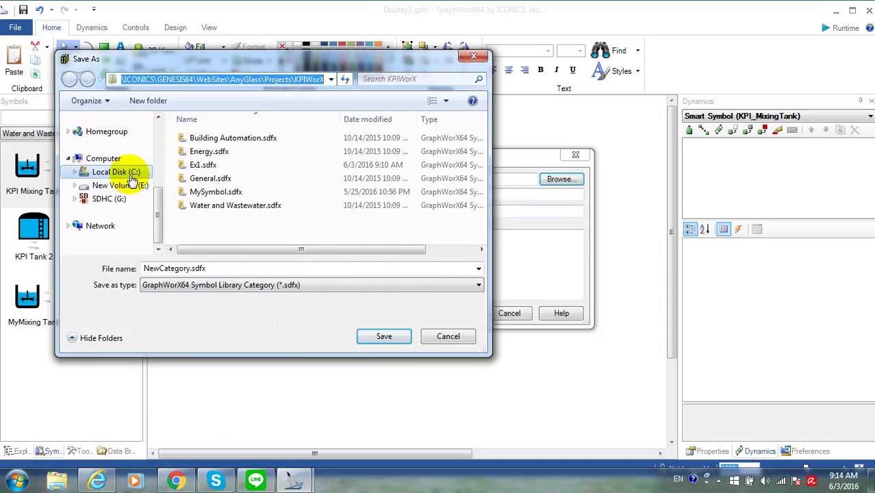
left_click(130, 176)
left_click(247, 196)
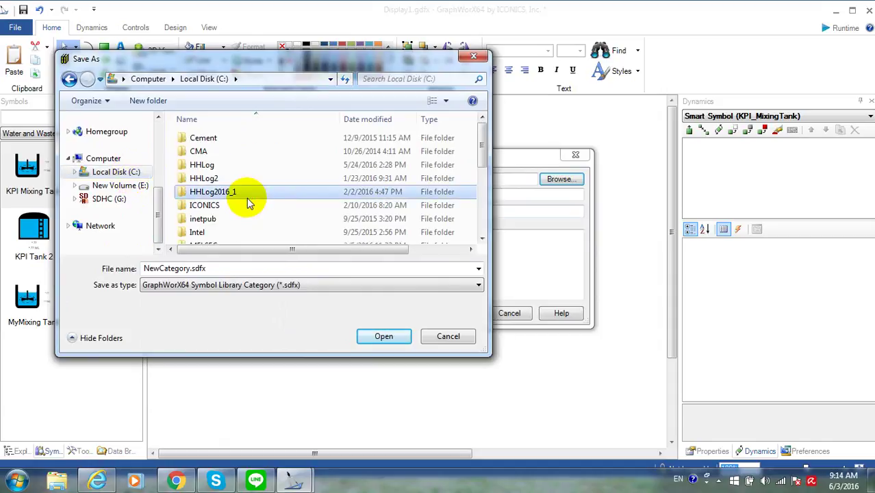
scroll(248, 198, "down", 4)
left_click(229, 158)
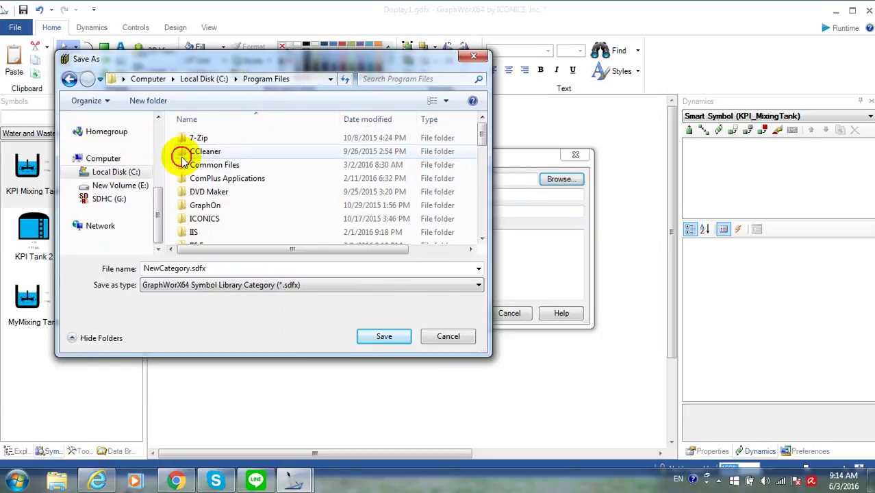
double_click(184, 157)
- Save the category file as Ex2 in ICONICS\GENESIS64\WebSites\AnyGlass\Projects\KPIWorX
double_click(190, 218)
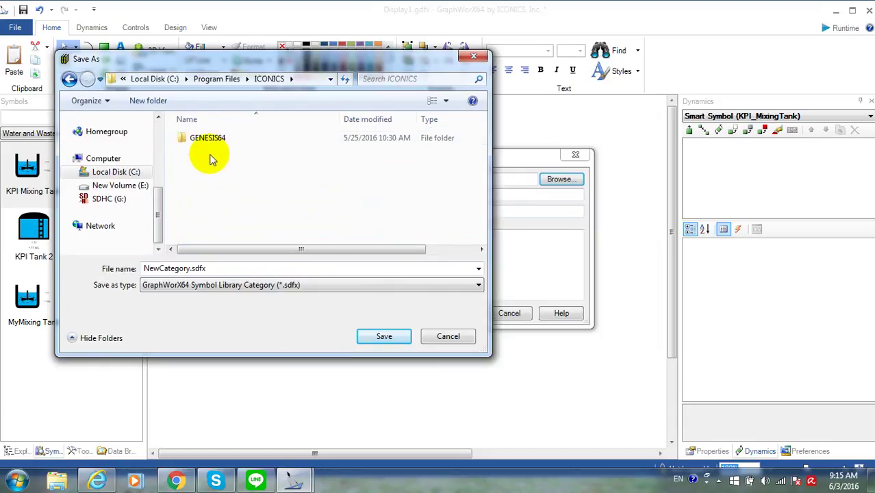
double_click(203, 141)
scroll(202, 164, "down", 2)
double_click(197, 225)
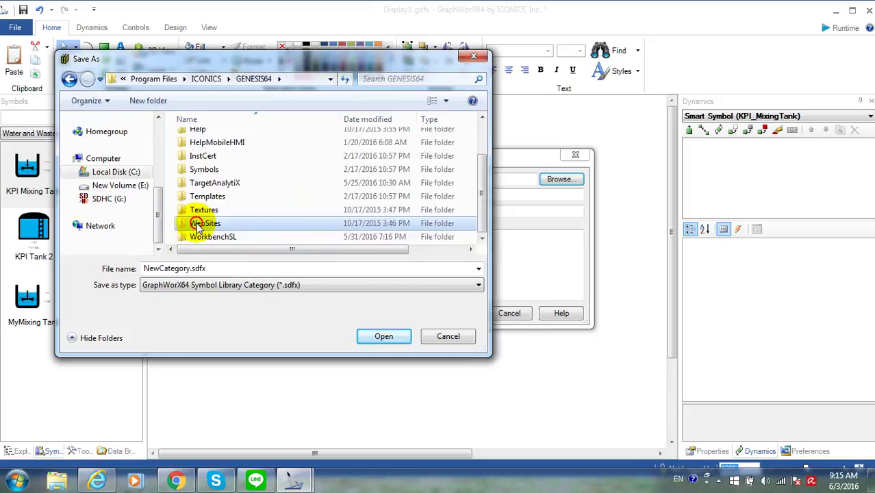
double_click(211, 138)
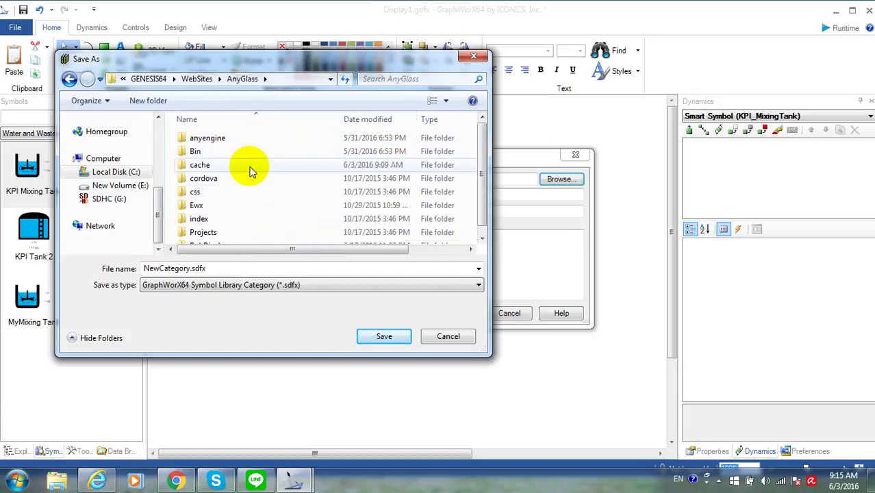
scroll(240, 199, "down", 1)
double_click(217, 223)
double_click(218, 180)
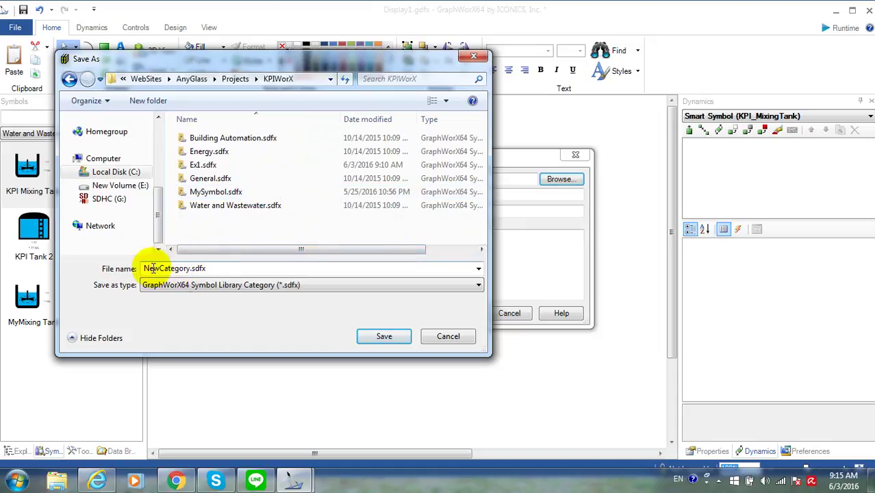
double_click(188, 269)
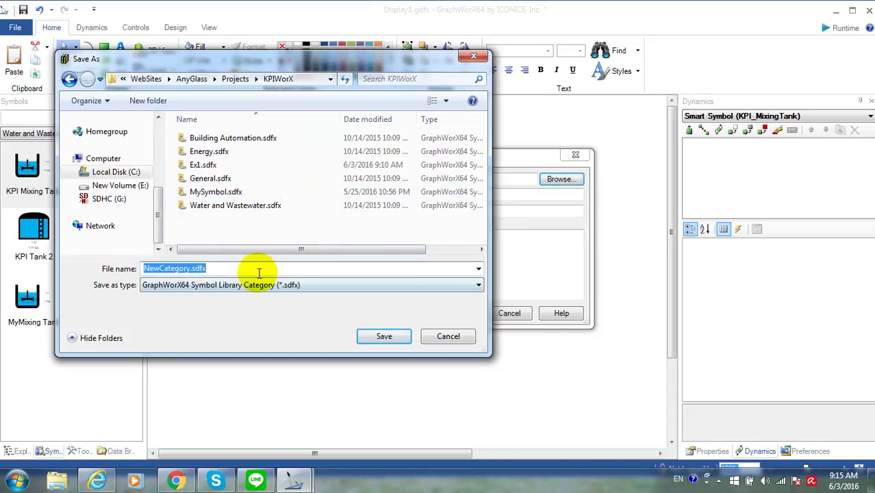
type("Ex2")
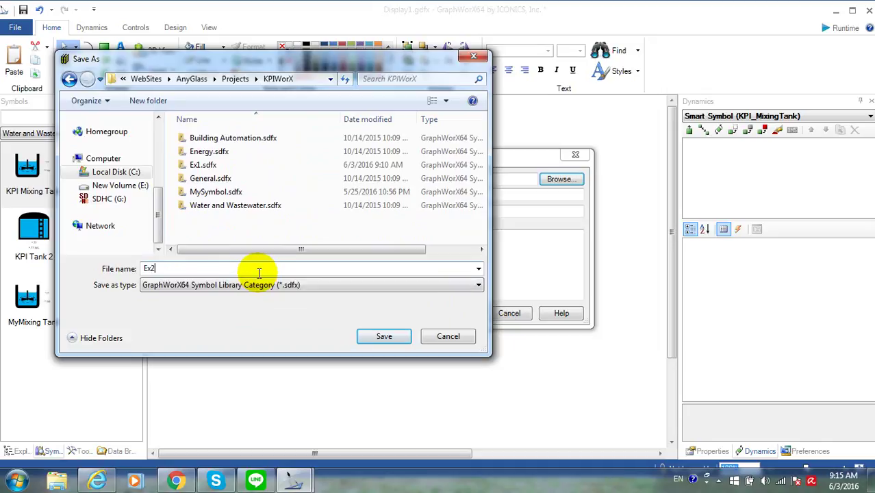
left_click(385, 335)
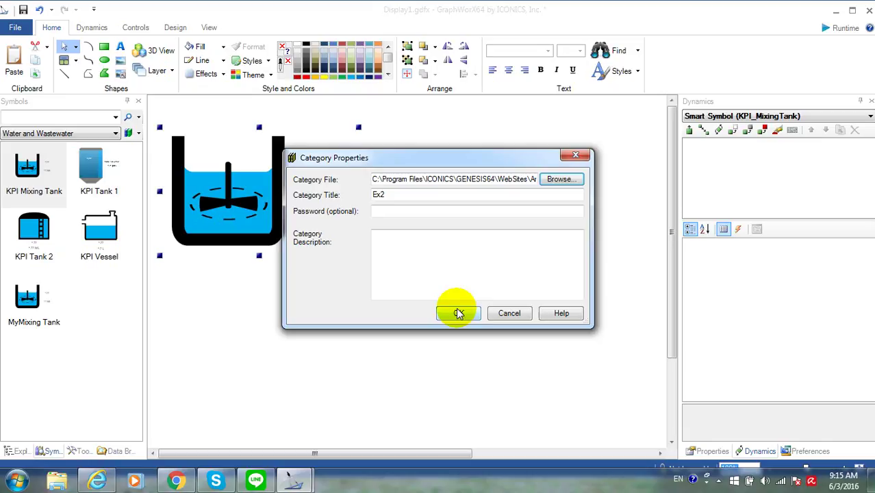
- Create the Ex2 category, copy the KPI Mixing Tank into it, and close GraphWorX64
left_click(457, 314)
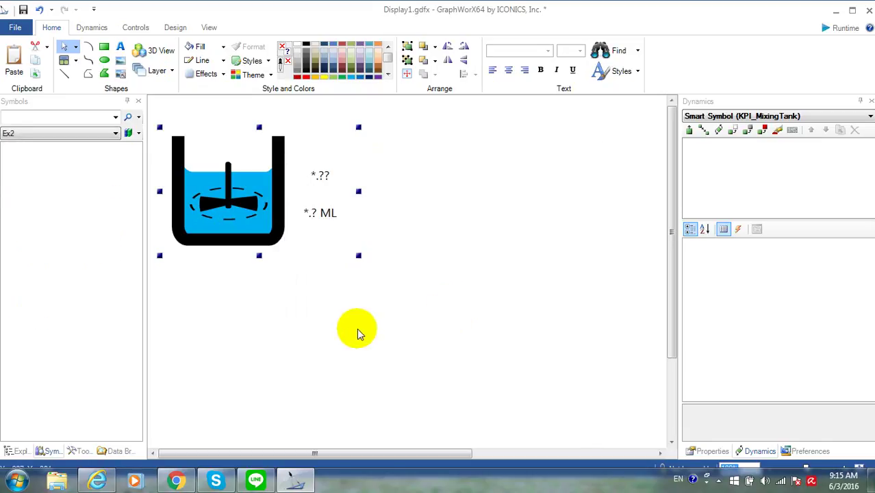
right_click(249, 197)
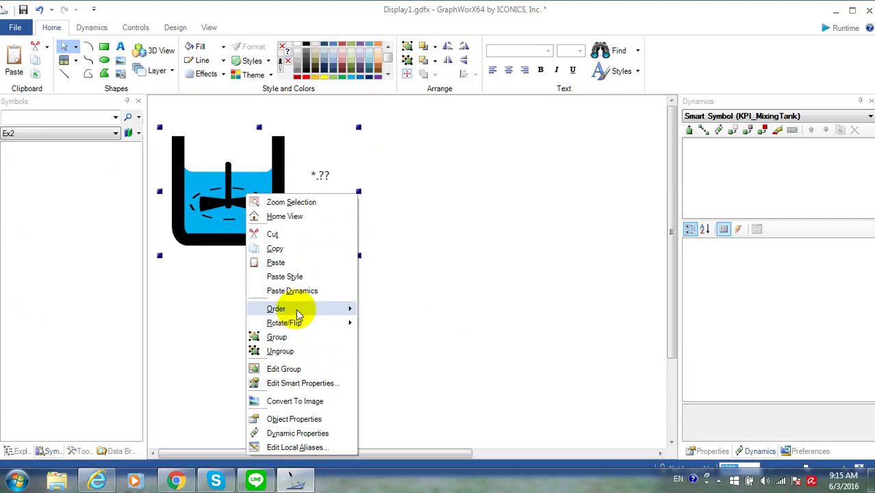
left_click(282, 249)
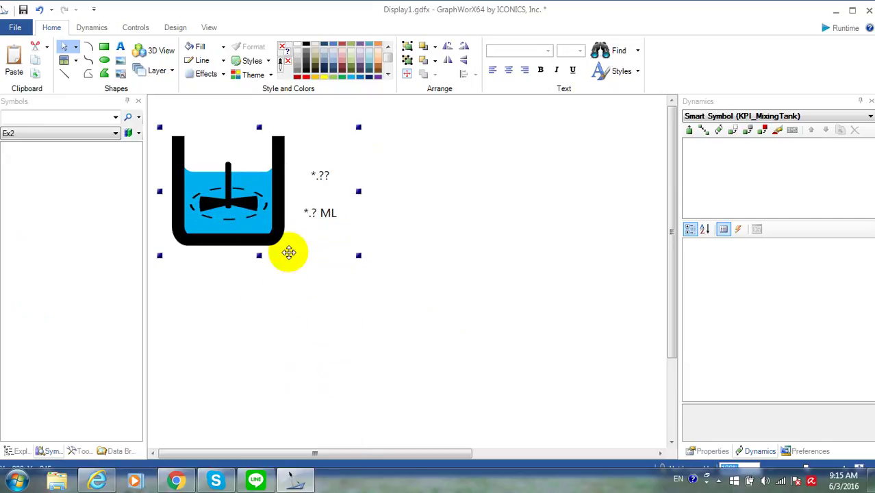
right_click(60, 231)
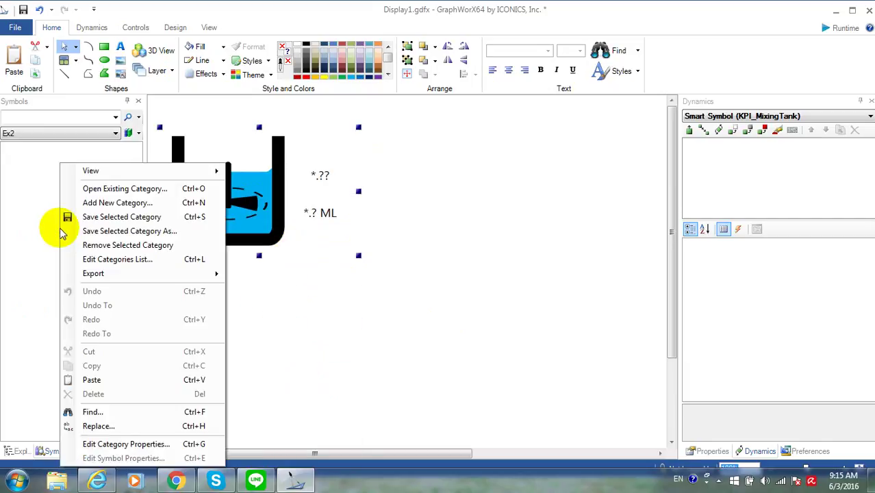
left_click(91, 380)
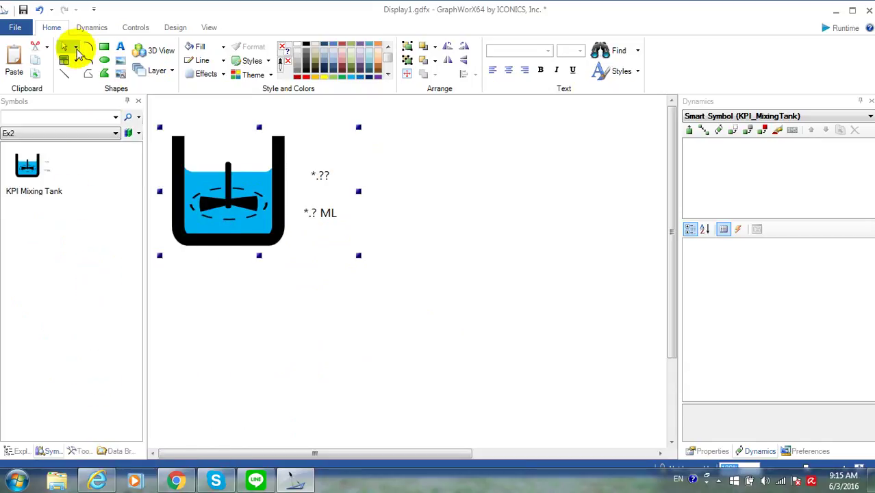
left_click(867, 9)
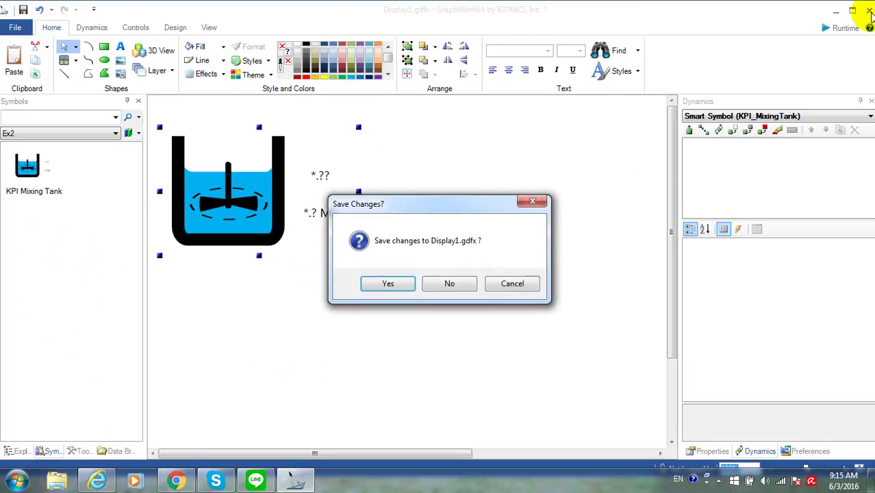
- Discard the display changes and load localhost/anyglass/projects/kpiworx/default.kpix in a new tab
left_click(445, 281)
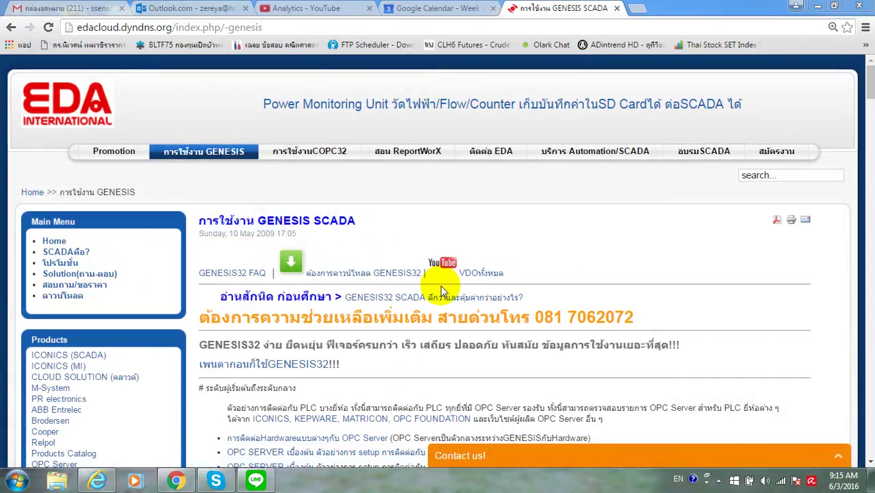
left_click(640, 8)
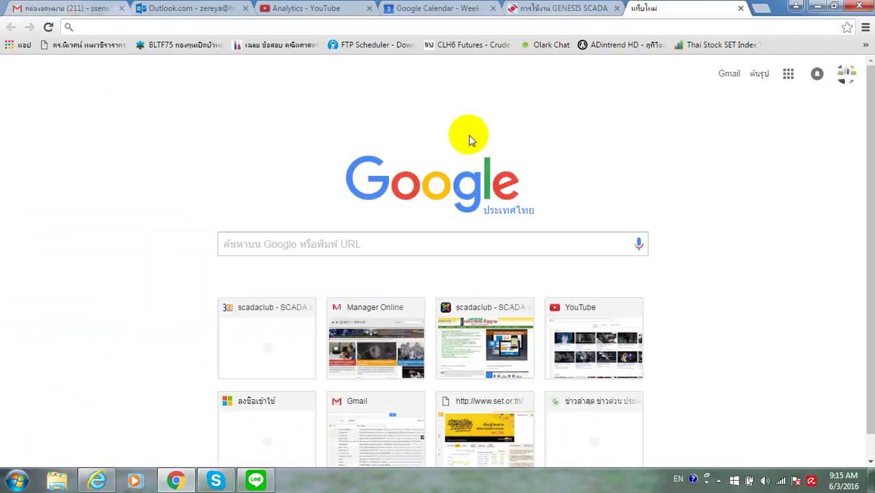
type("loc")
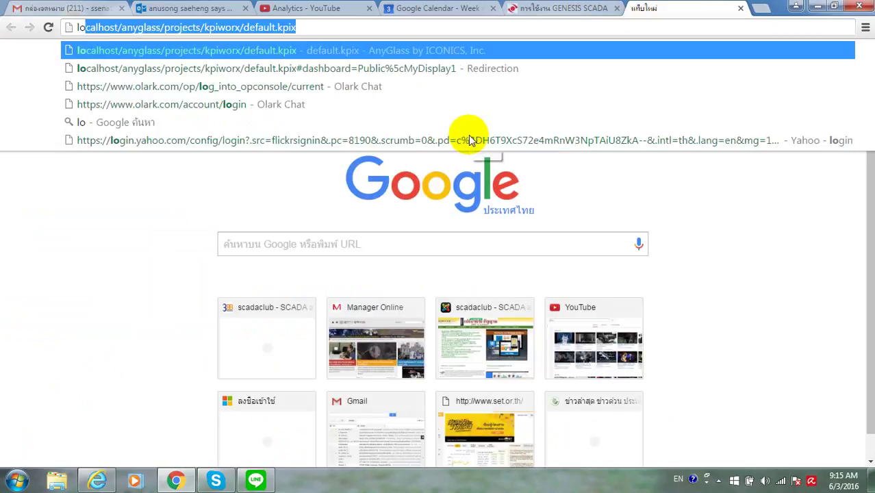
key("Return")
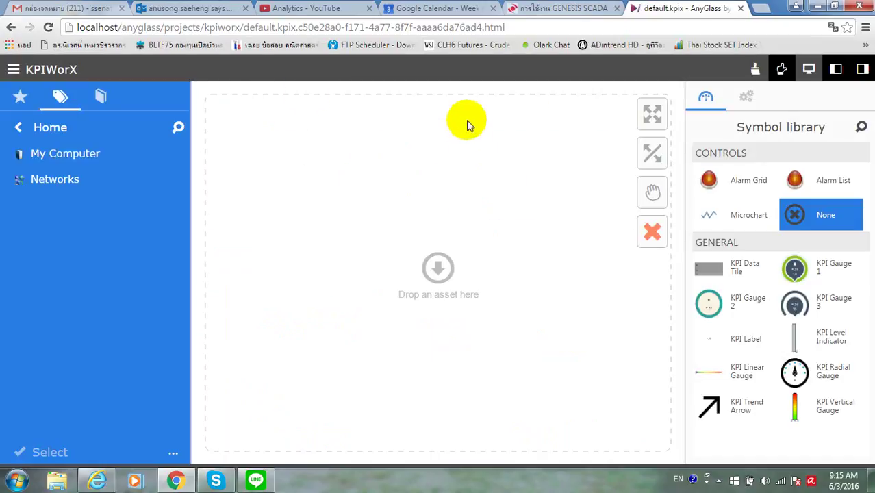
- Tick the Ex2 symbol category in KPIWorX's Symbols menu
left_click(35, 73)
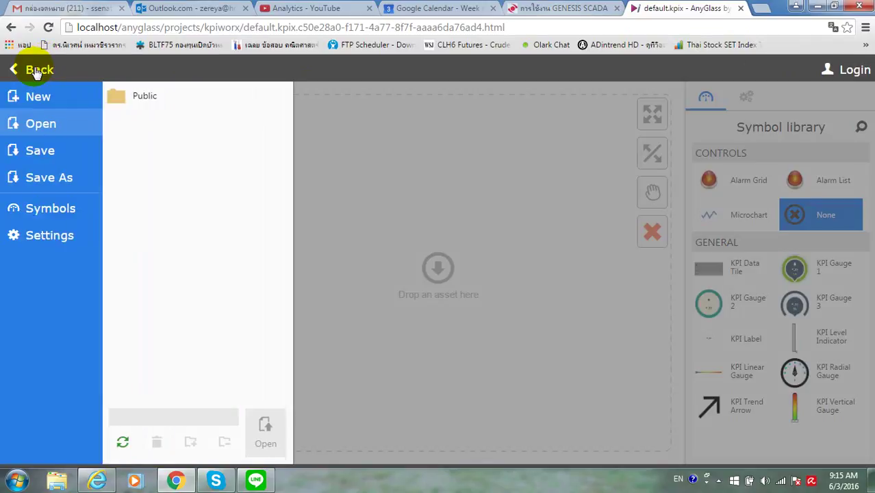
left_click(30, 217)
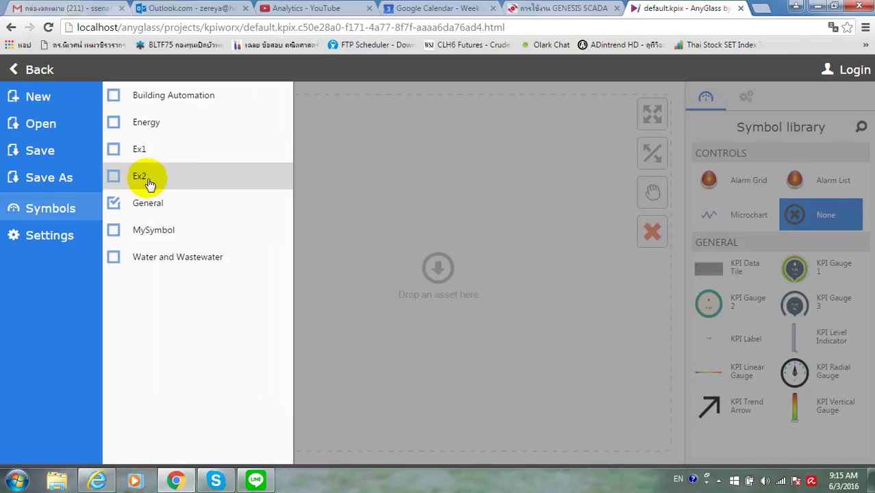
left_click(112, 177)
- Drag the KPI Mixing Tank from the EX2 library section onto the dashboard canvas
left_click(386, 364)
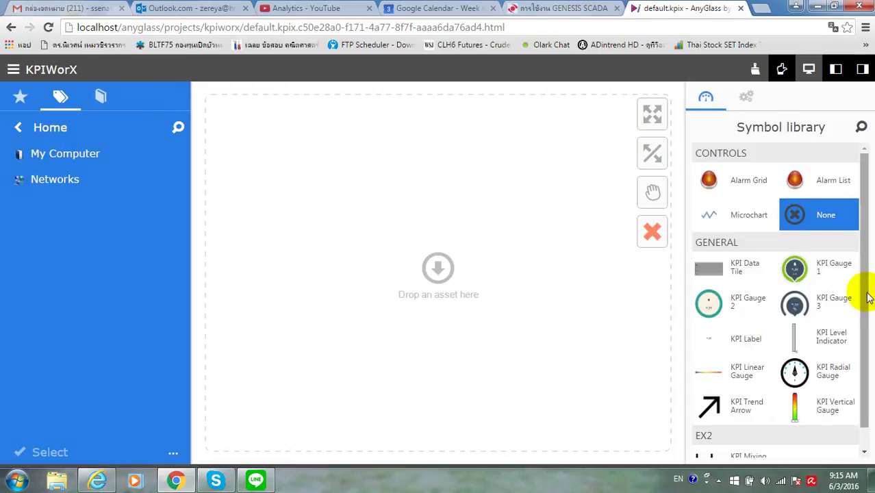
scroll(868, 298, "down", 1)
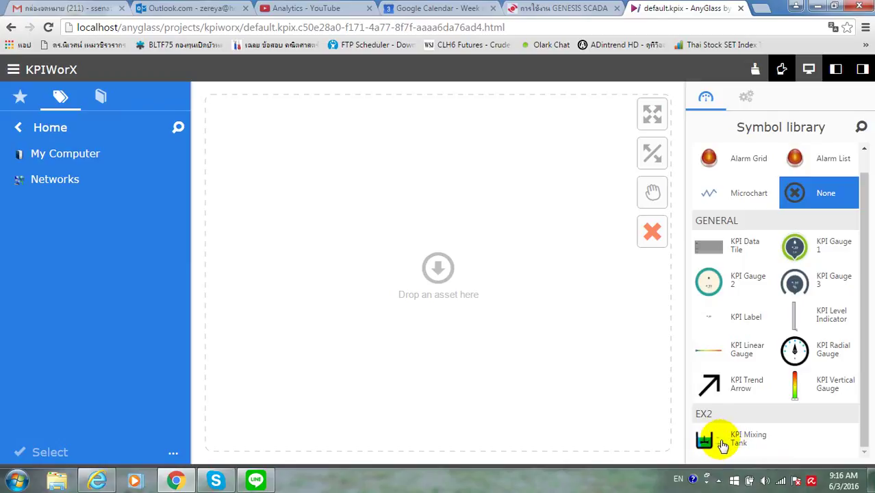
left_click_drag(682, 427, 456, 244)
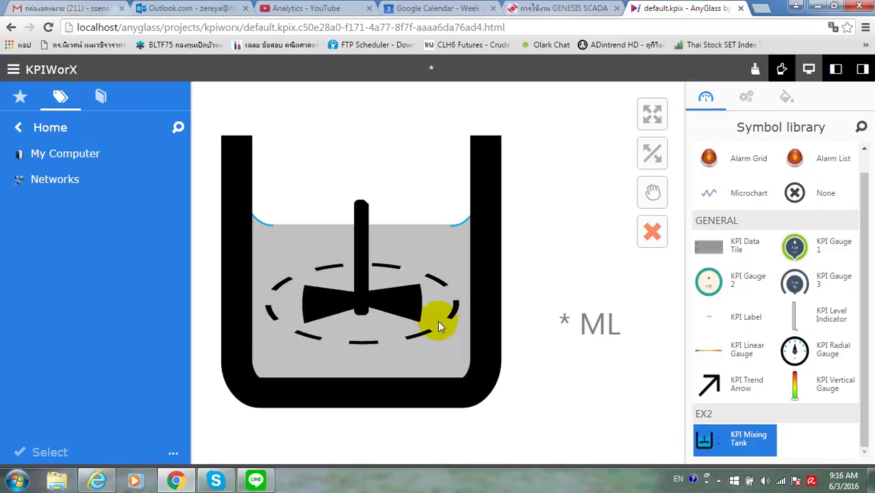
- Bind the OPC Data Access Simulations > Float > Ramp tag to the mixing tank
left_click(62, 98)
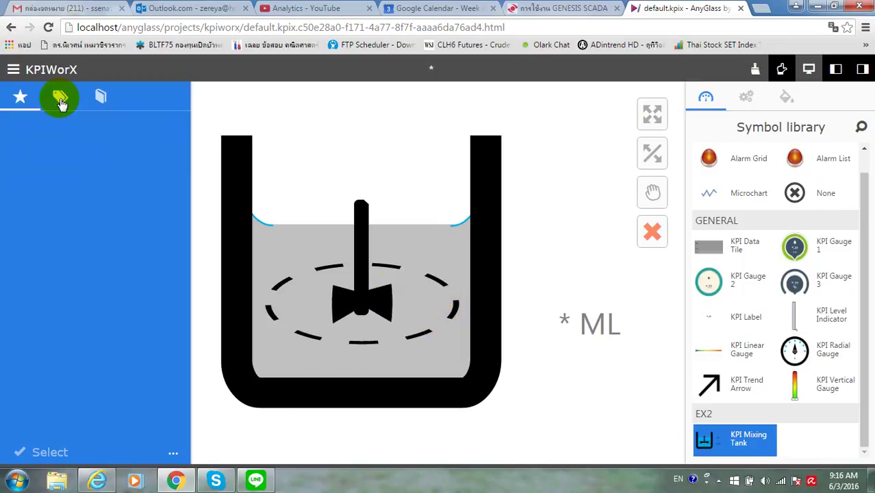
left_click(34, 152)
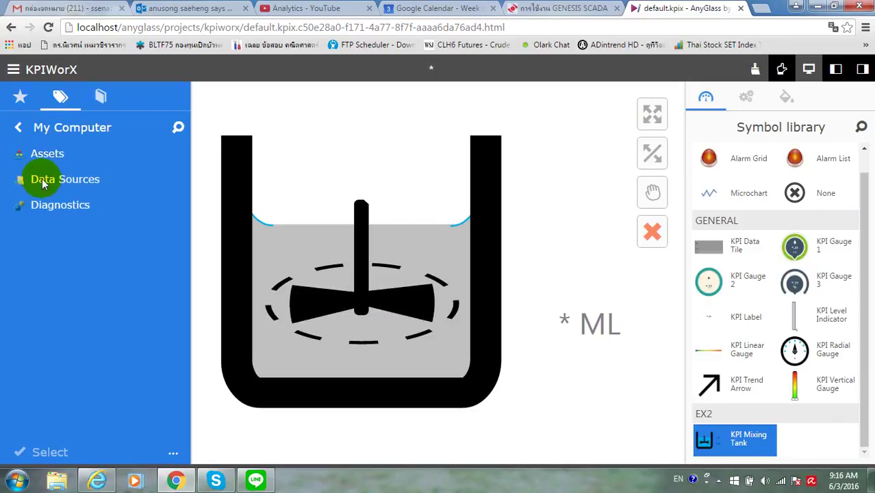
left_click(43, 186)
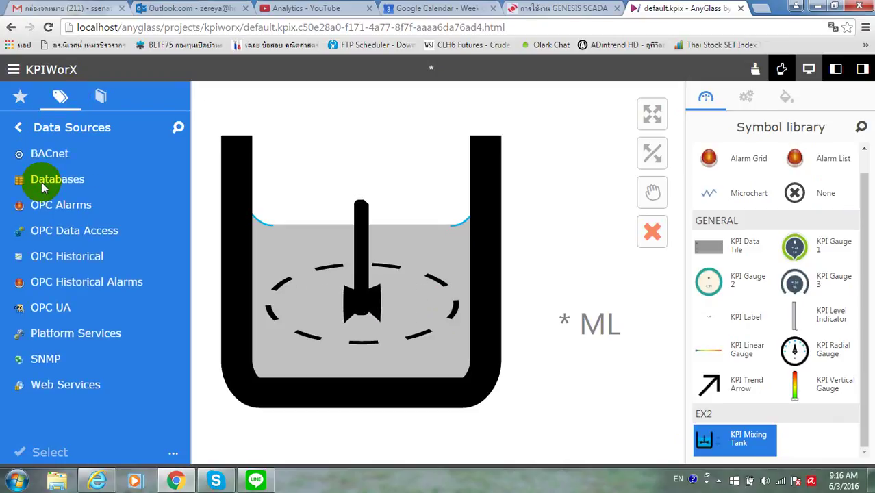
left_click(58, 230)
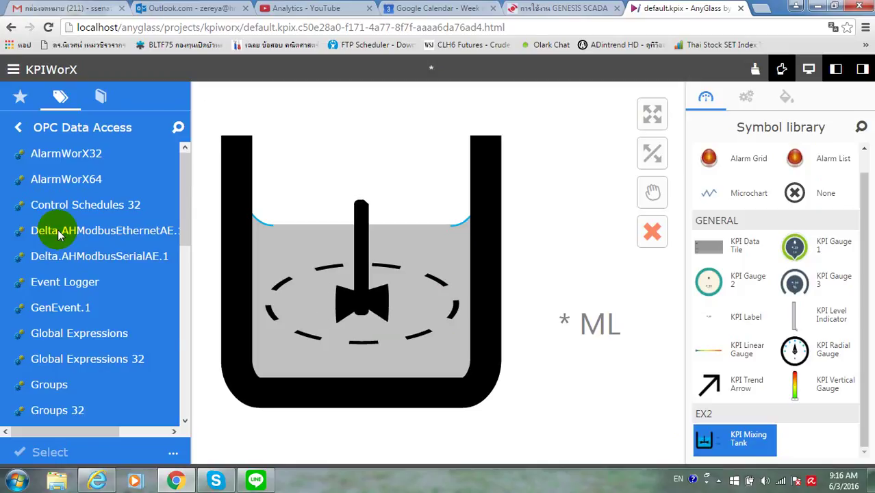
scroll(59, 230, "down", 5)
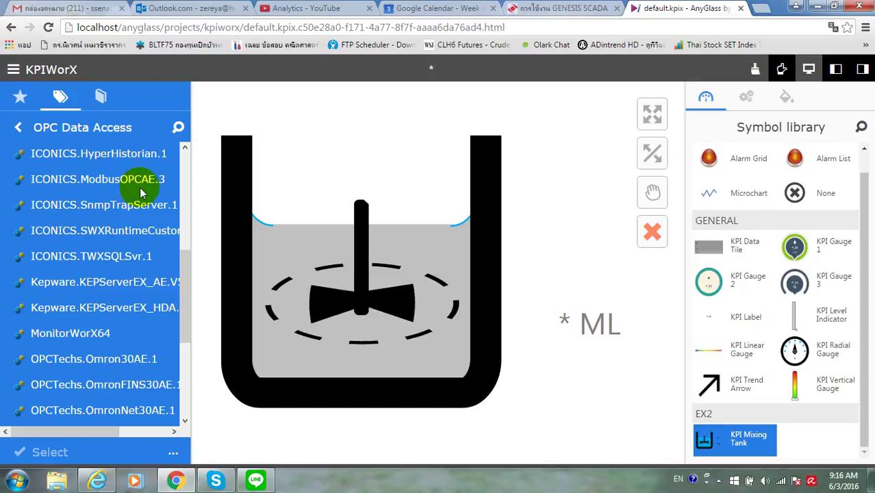
scroll(96, 274, "down", 5)
left_click(54, 307)
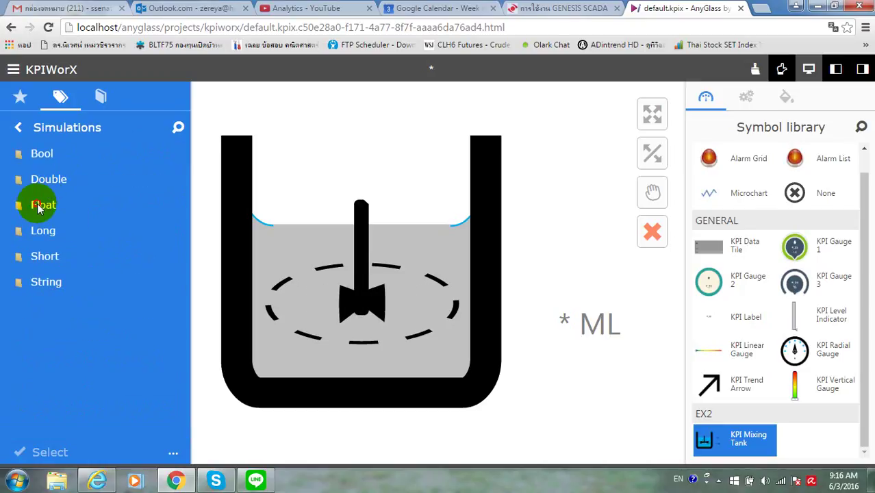
left_click(40, 206)
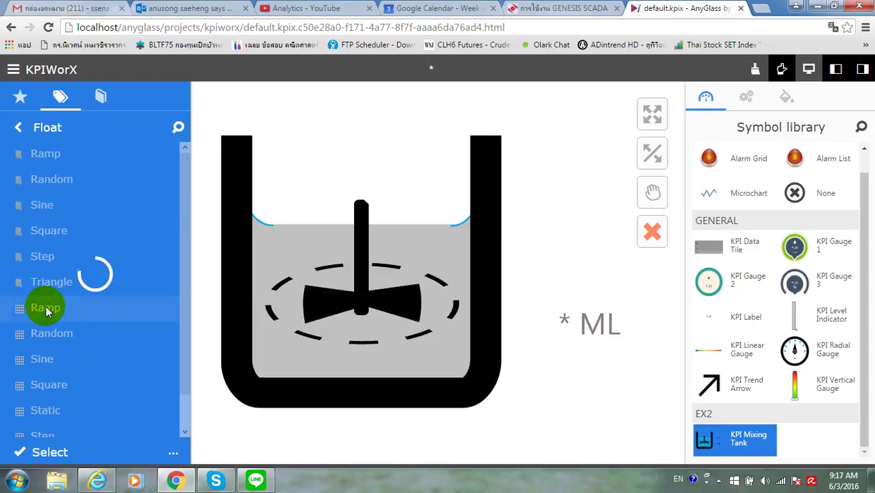
left_click(57, 309)
left_click_drag(56, 309, 330, 278)
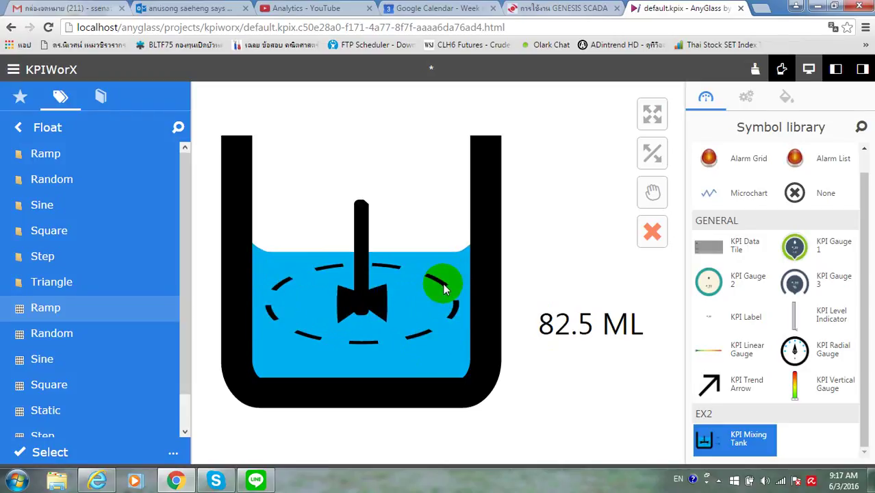
- Display the tank's Symbol properties: Float Ramp data source, HighLimit 100, LowLimit 0, units ML
left_click(744, 95)
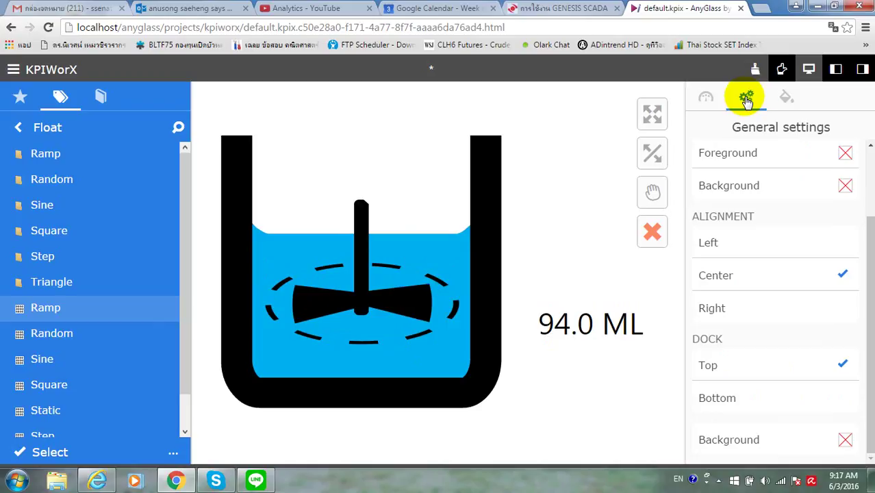
left_click(787, 100)
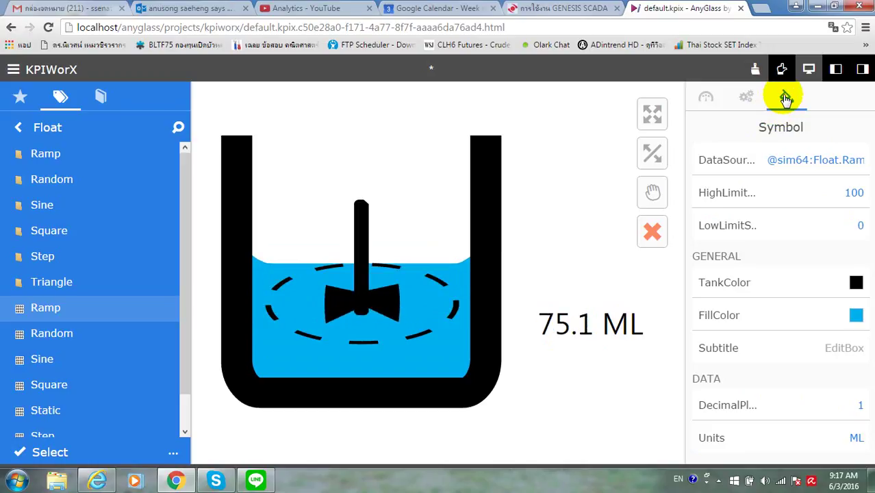
left_click(802, 193)
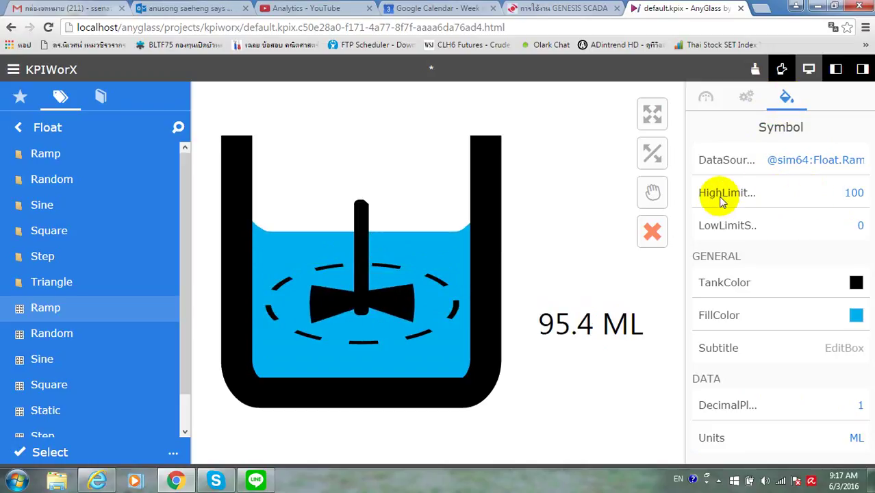
left_click(842, 225)
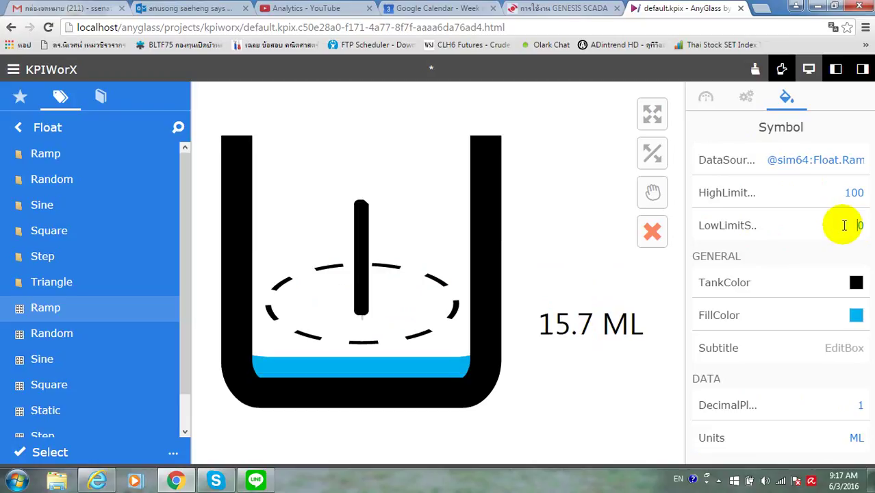